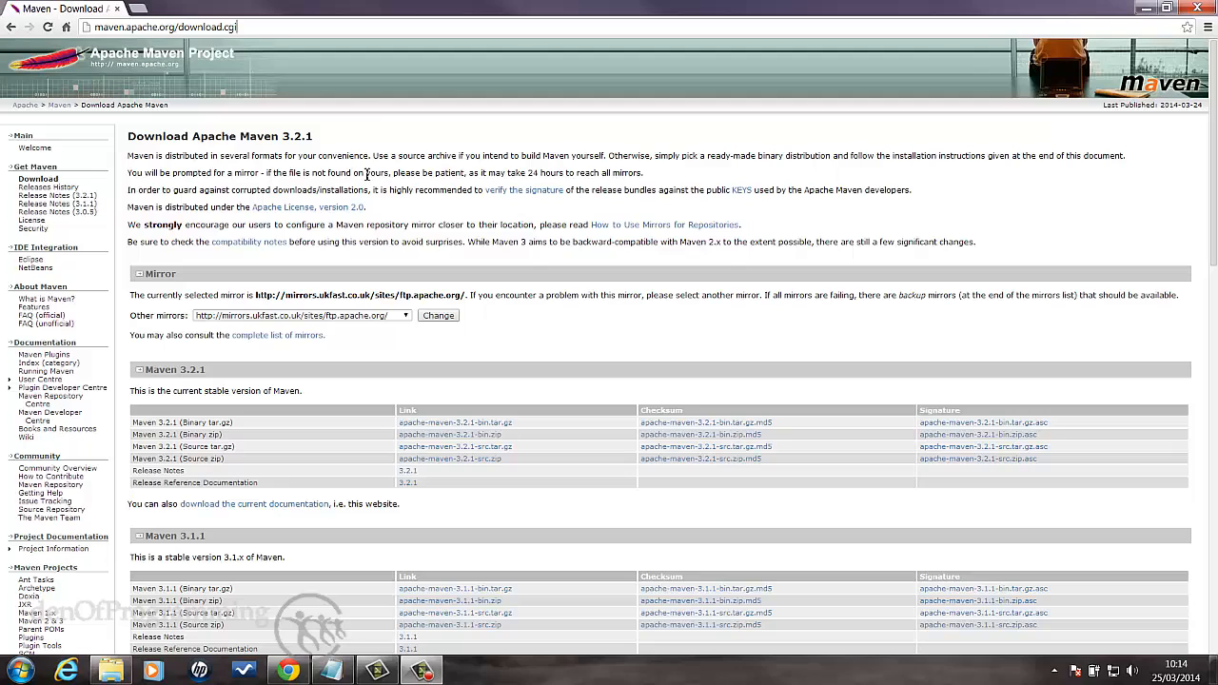
- Open a Command Prompt and check the installed Java version with java -version
{"action": "left_click_drag", "start_coordinate": [241, 139], "coordinate": [322, 138]}
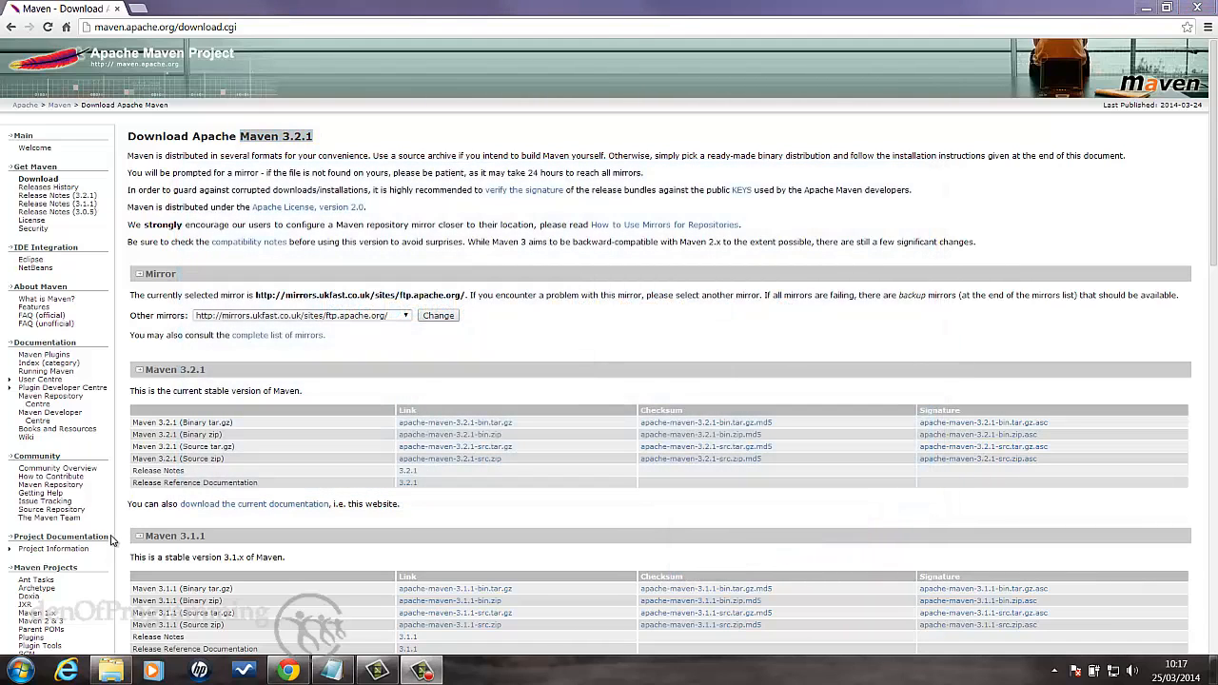
{"action": "left_click", "coordinate": [20, 671]}
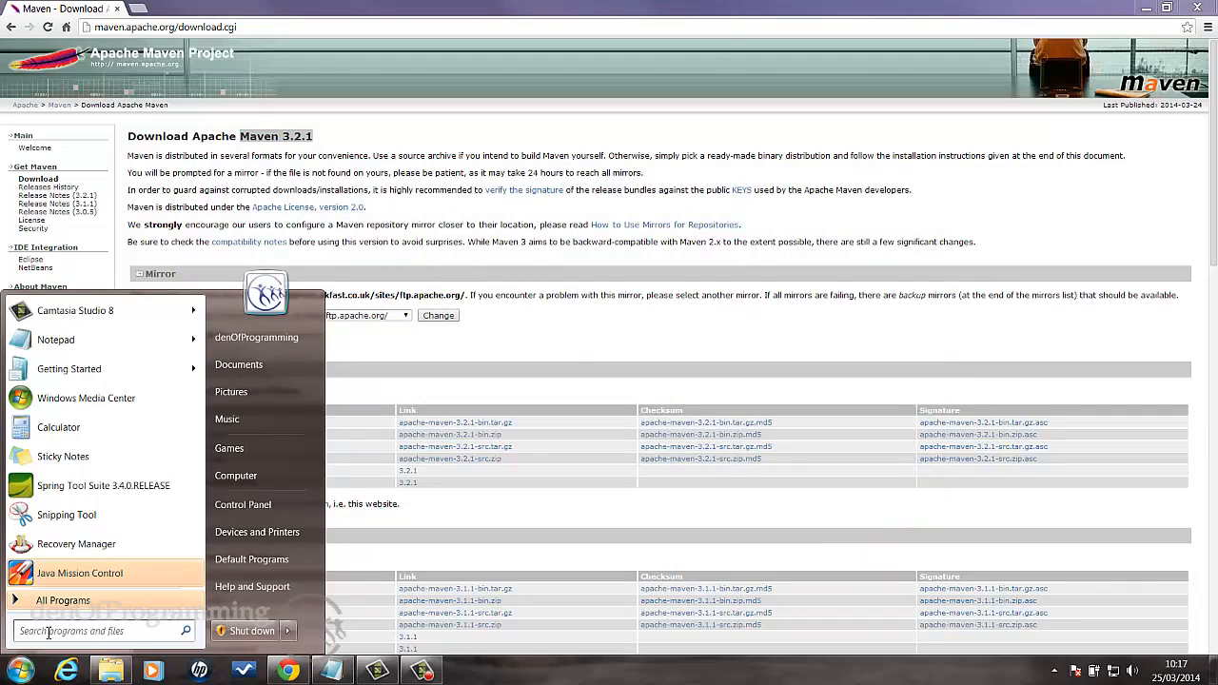
{"action": "left_click", "coordinate": [49, 632]}
{"action": "type", "text": "cmd"}
{"action": "key", "text": "Return"}
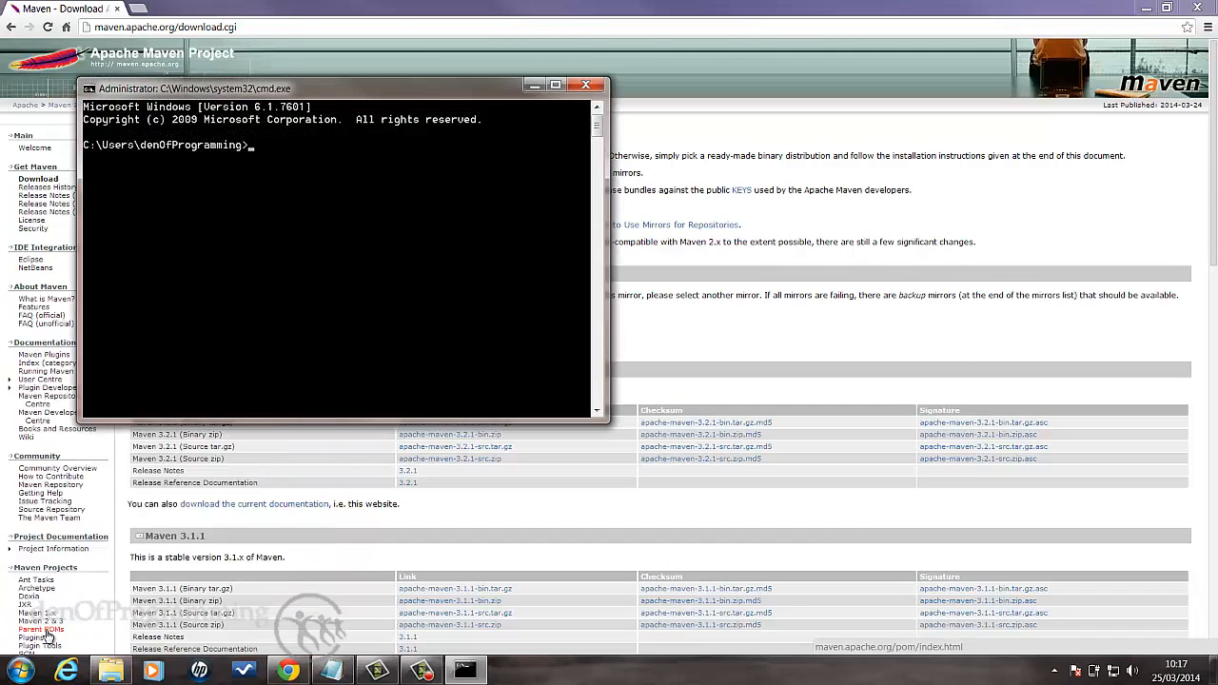
{"action": "type", "text": "java -version"}
{"action": "key", "text": "Return"}
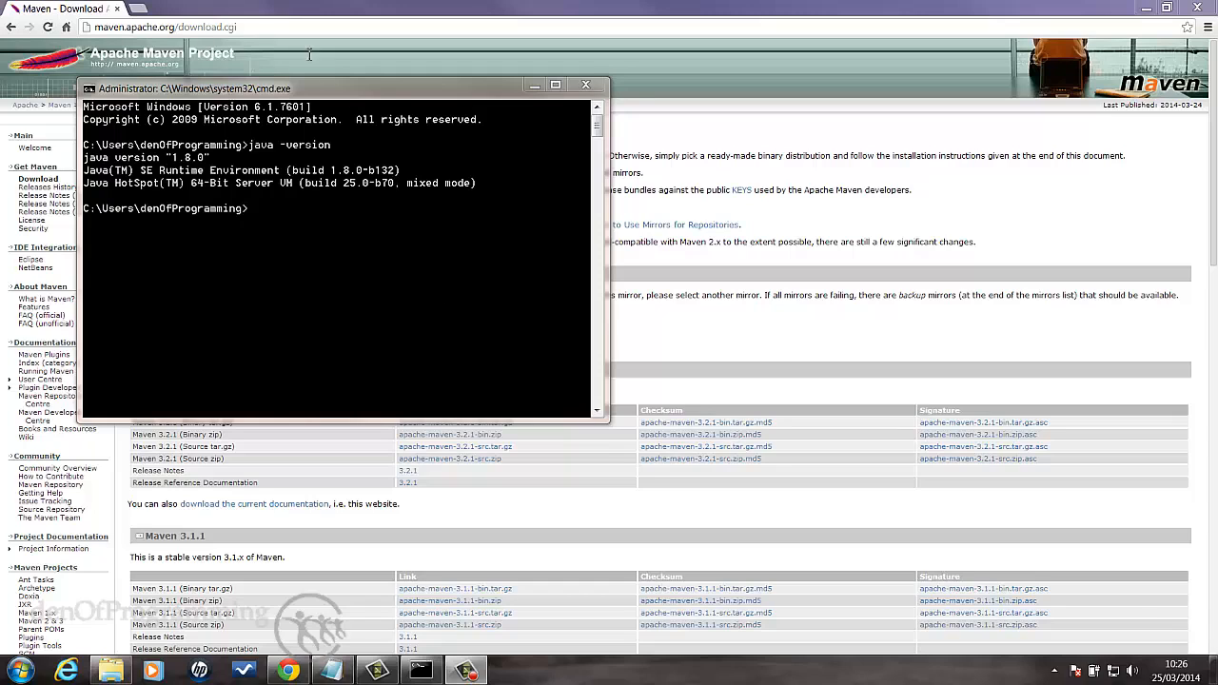
{"action": "key", "text": "ctrl+t"}
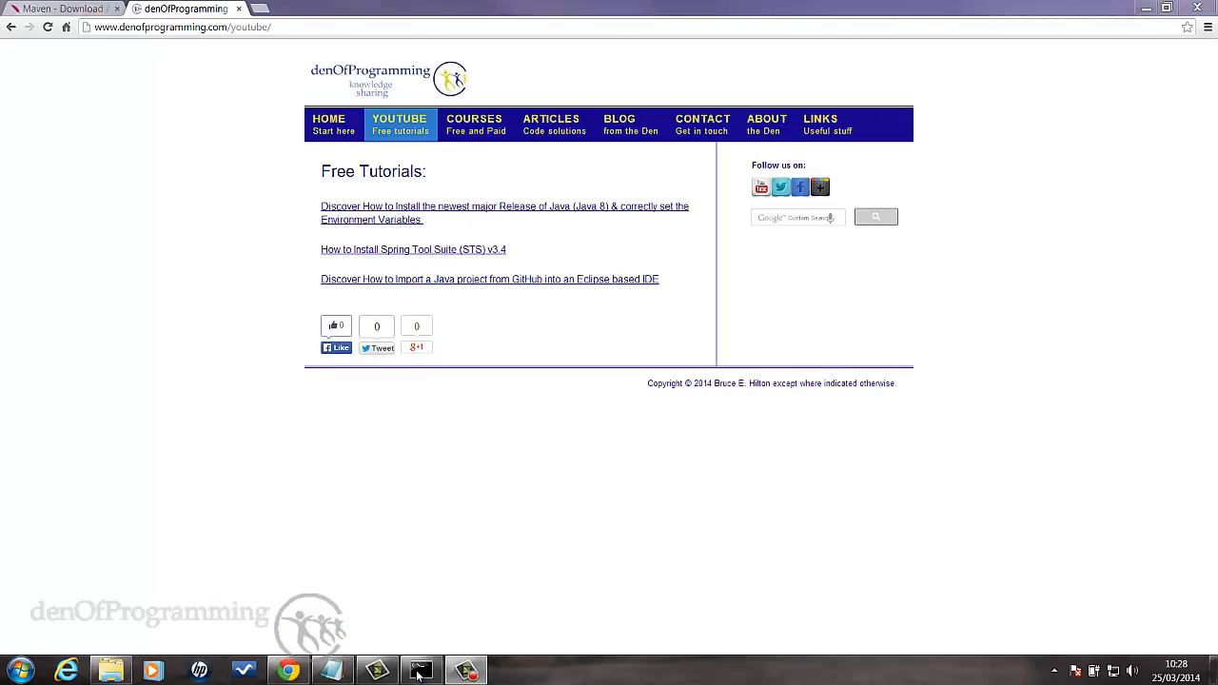
{"action": "left_click", "coordinate": [418, 672]}
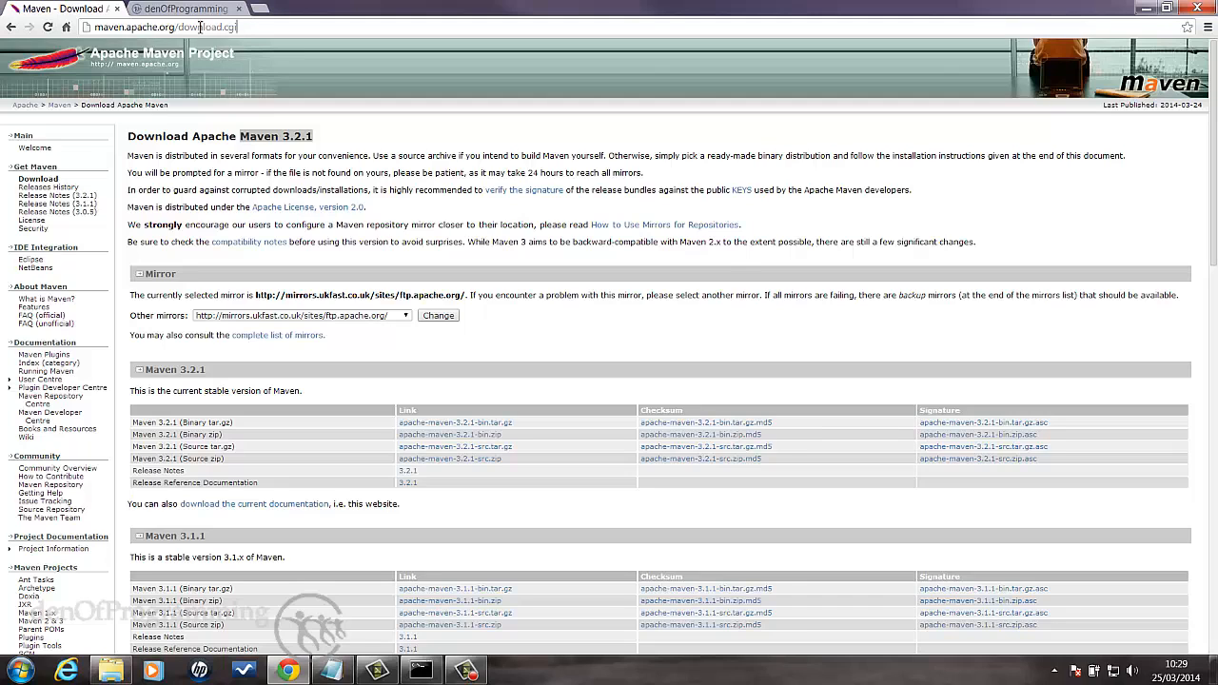
{"action": "left_click_drag", "start_coordinate": [238, 27], "coordinate": [93, 16]}
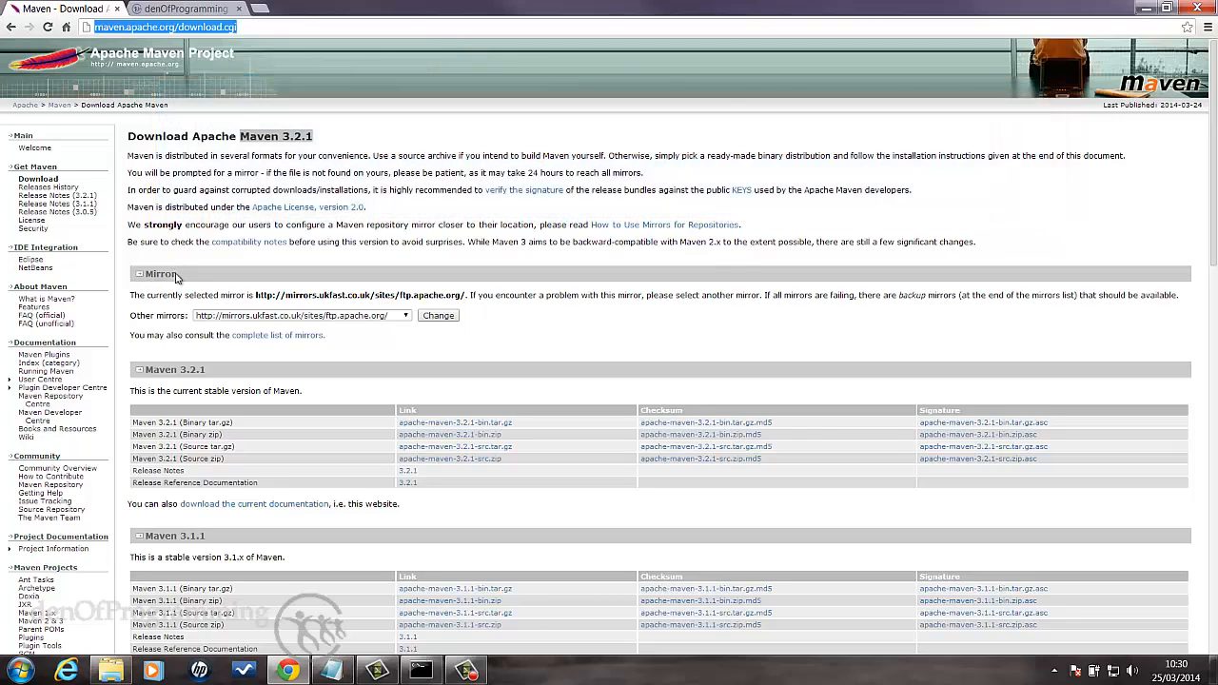
{"action": "left_click", "coordinate": [406, 320]}
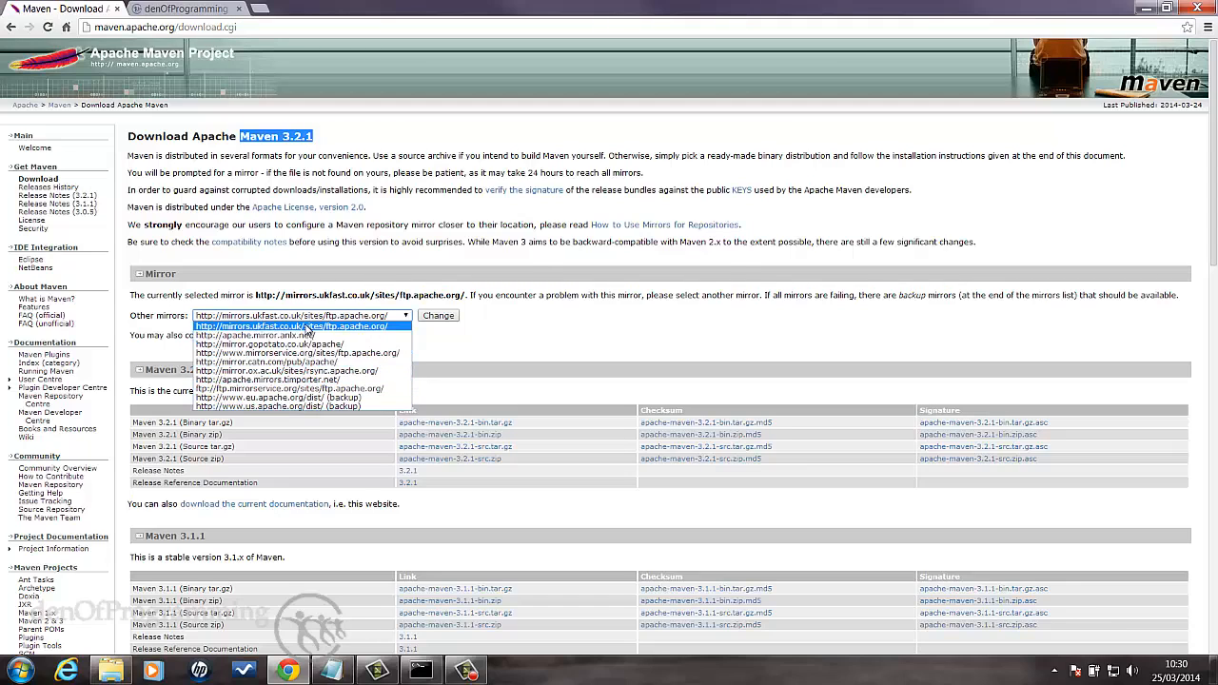
{"action": "left_click", "coordinate": [310, 327]}
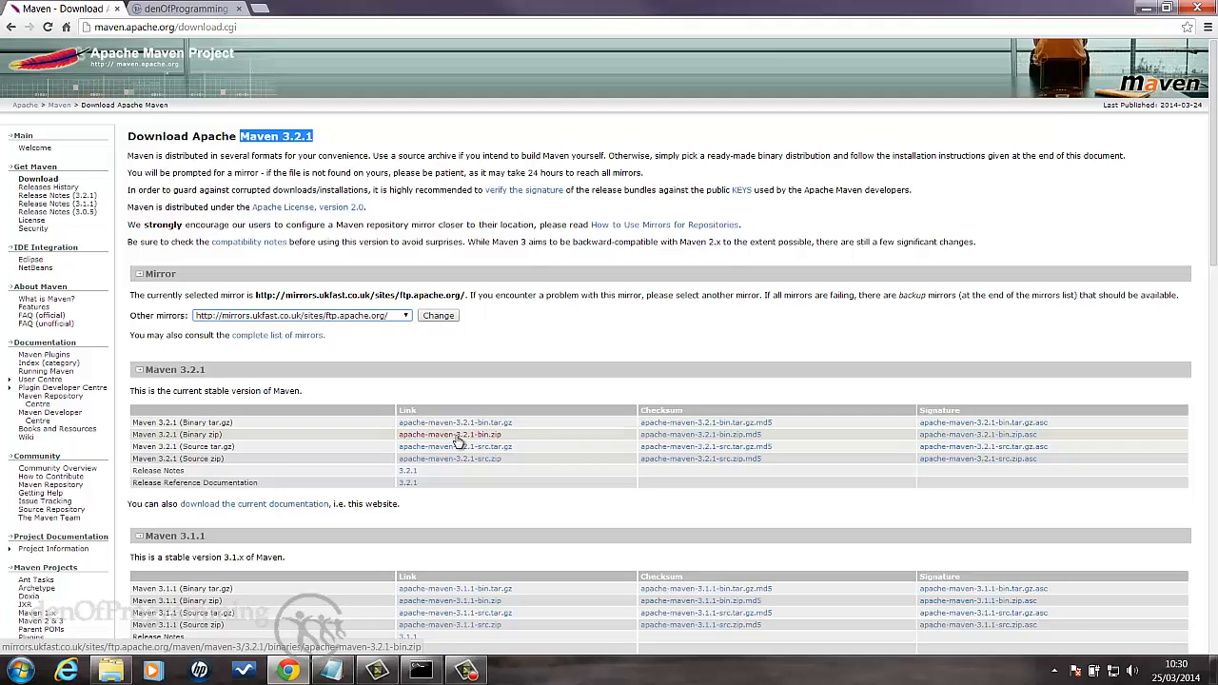
{"action": "left_click", "coordinate": [458, 439]}
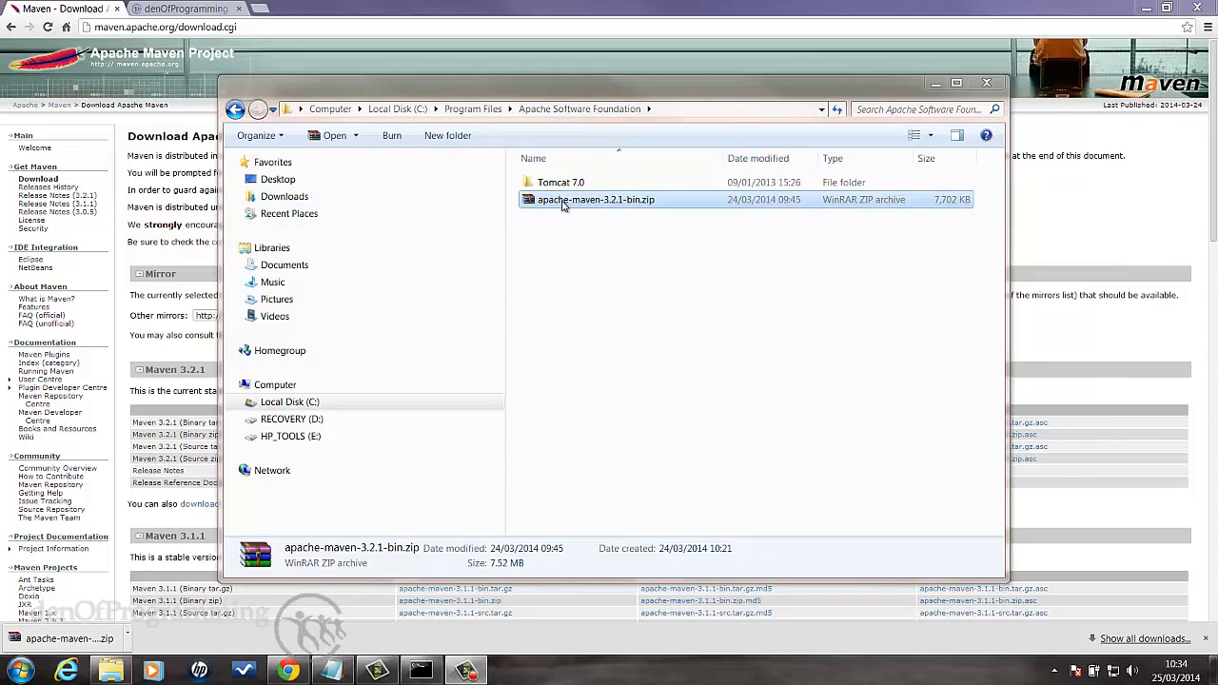
- In Windows Explorer, extract apache-maven-3.2.1-bin.zip directly into the Apache Software Foundation folder and delete the zip archive
{"action": "right_click", "coordinate": [561, 203]}
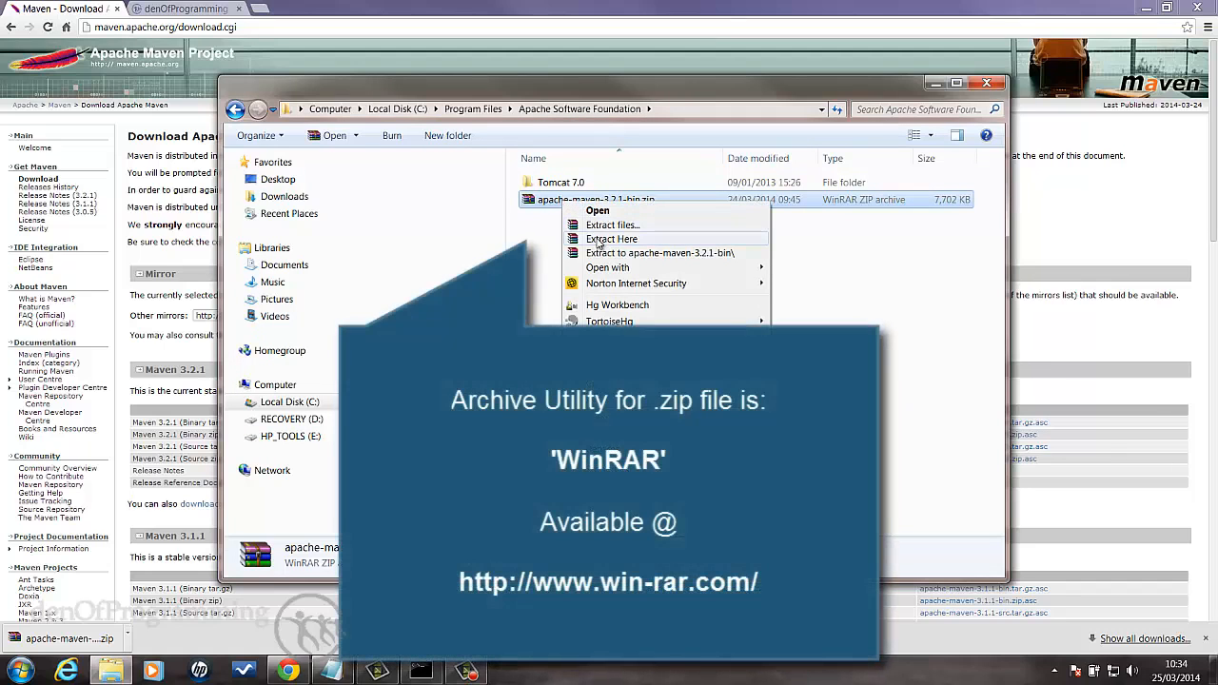
{"action": "left_click", "coordinate": [598, 239]}
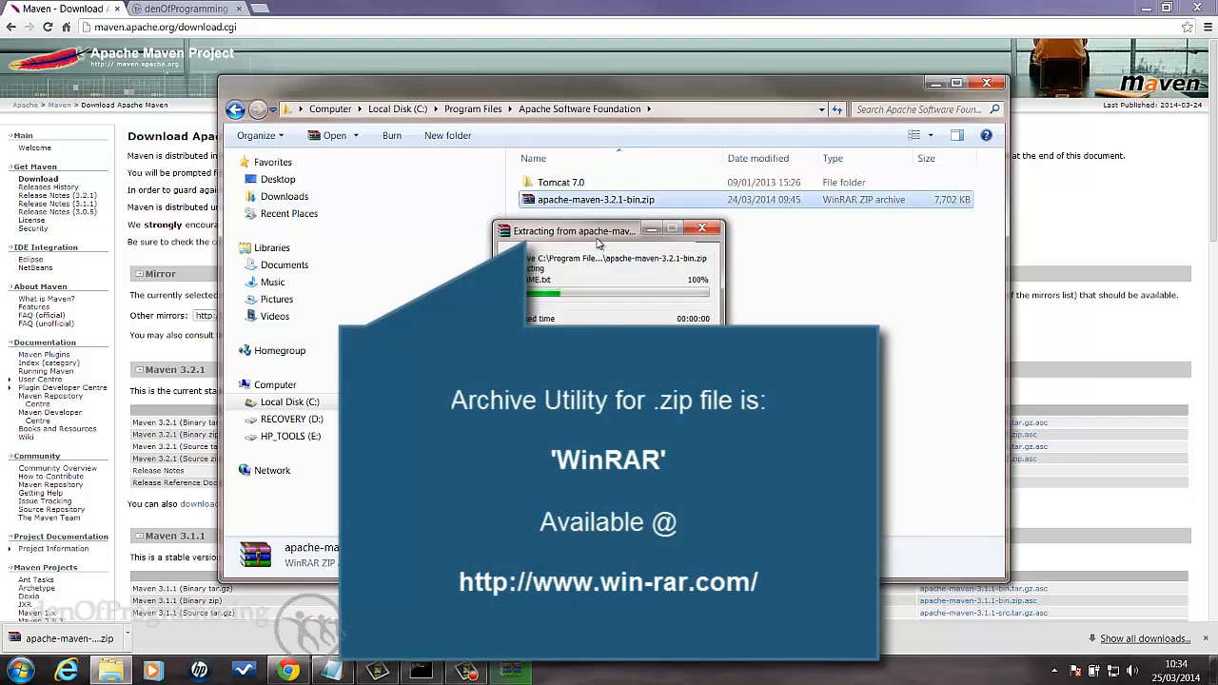
{"action": "right_click", "coordinate": [595, 221]}
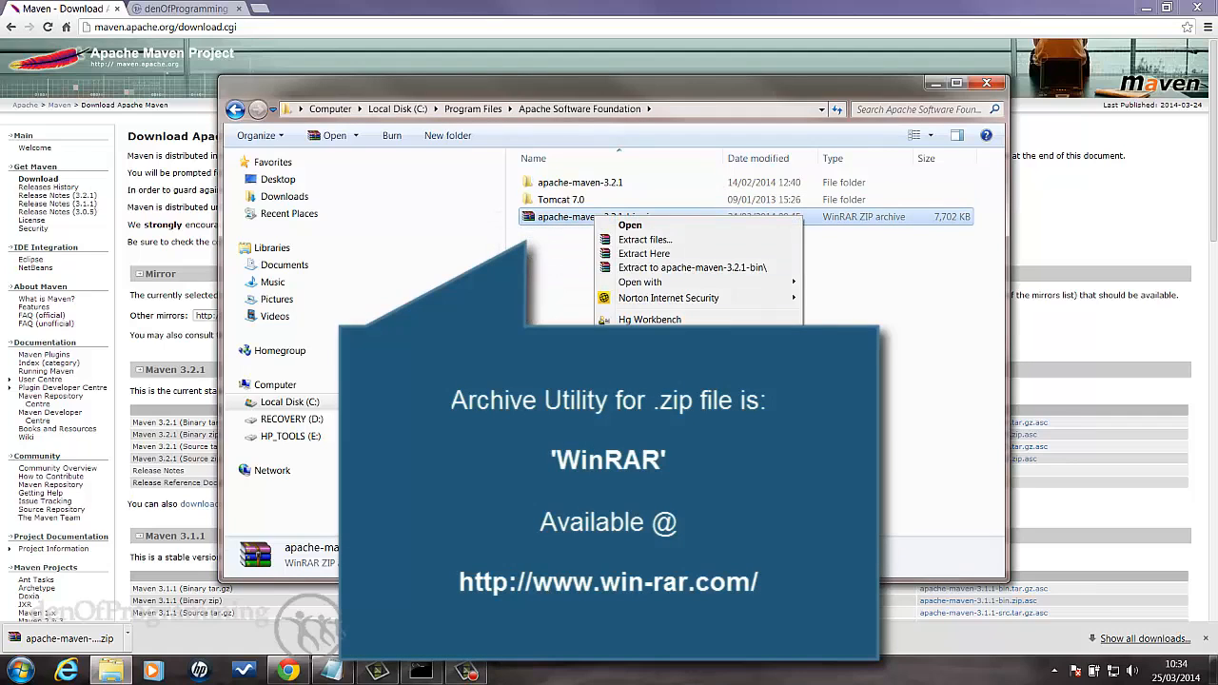
{"action": "left_click", "coordinate": [634, 446]}
{"action": "left_click", "coordinate": [664, 394]}
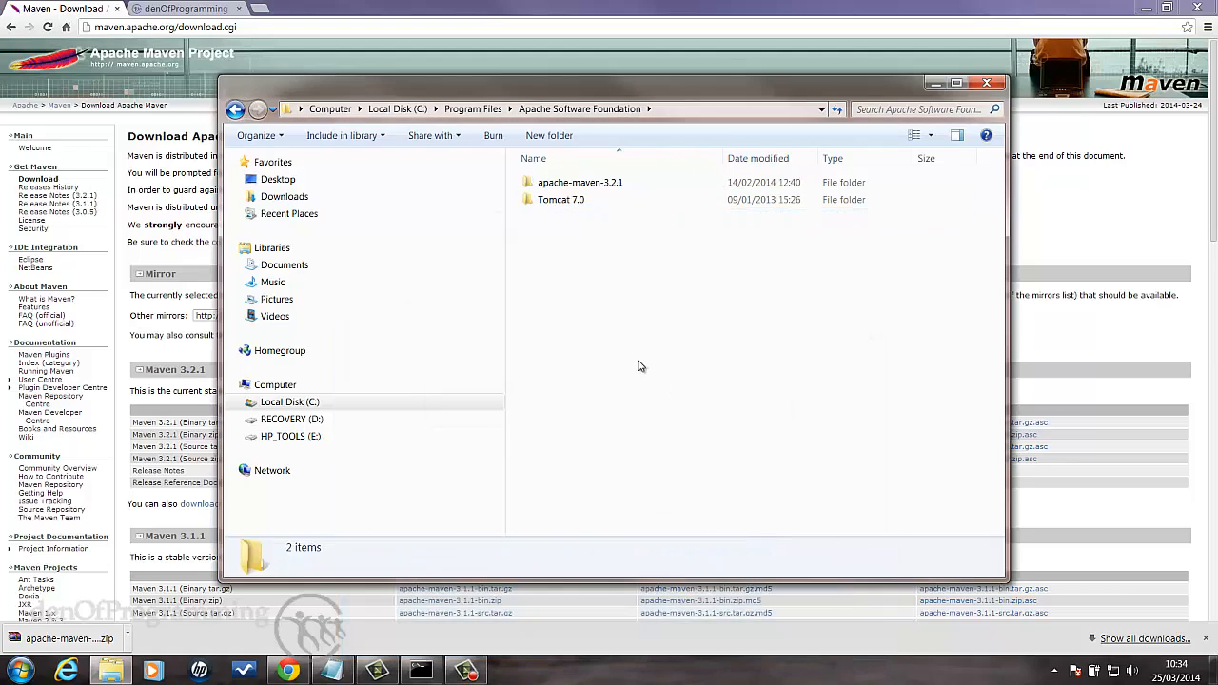
- Open the extracted apache-maven-3.2.1 folder and copy its full path
{"action": "left_click", "coordinate": [562, 187]}
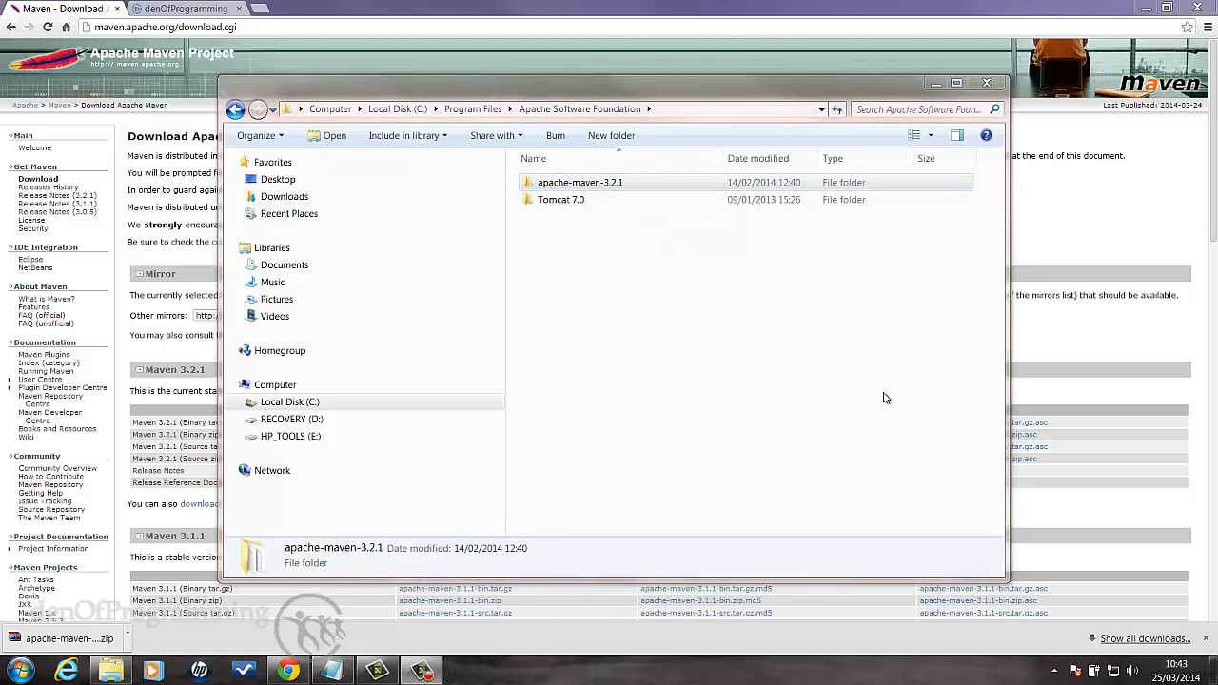
{"action": "left_click", "coordinate": [623, 184]}
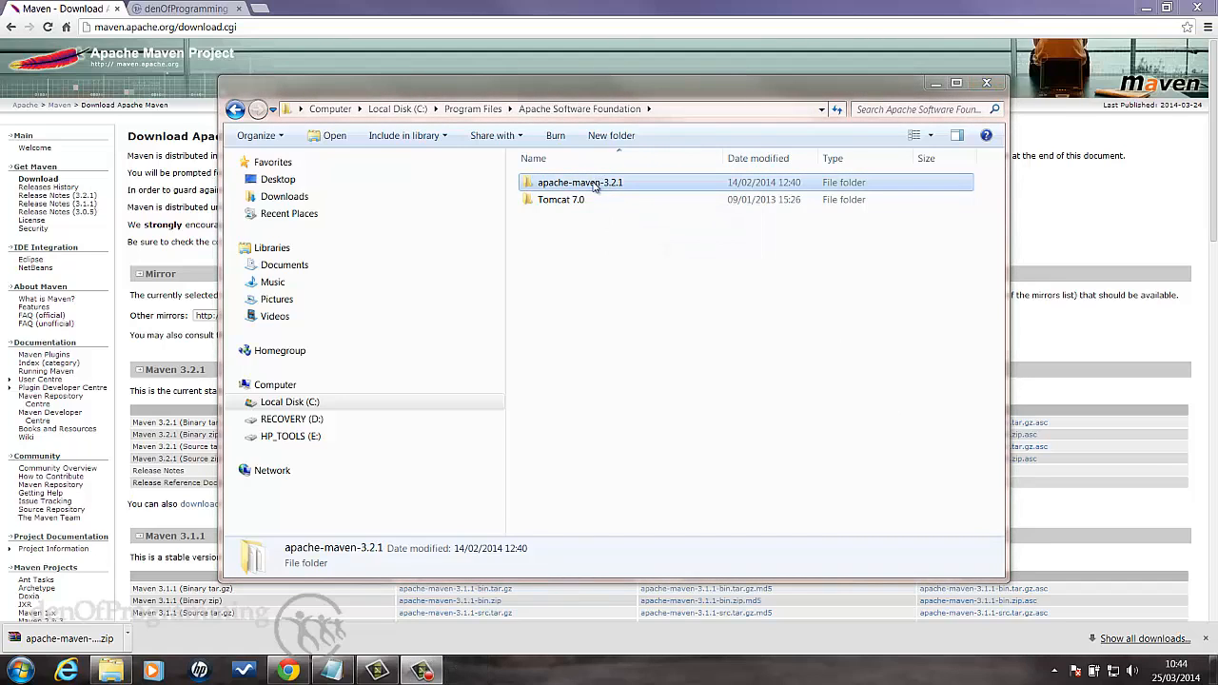
{"action": "double_click", "coordinate": [590, 185]}
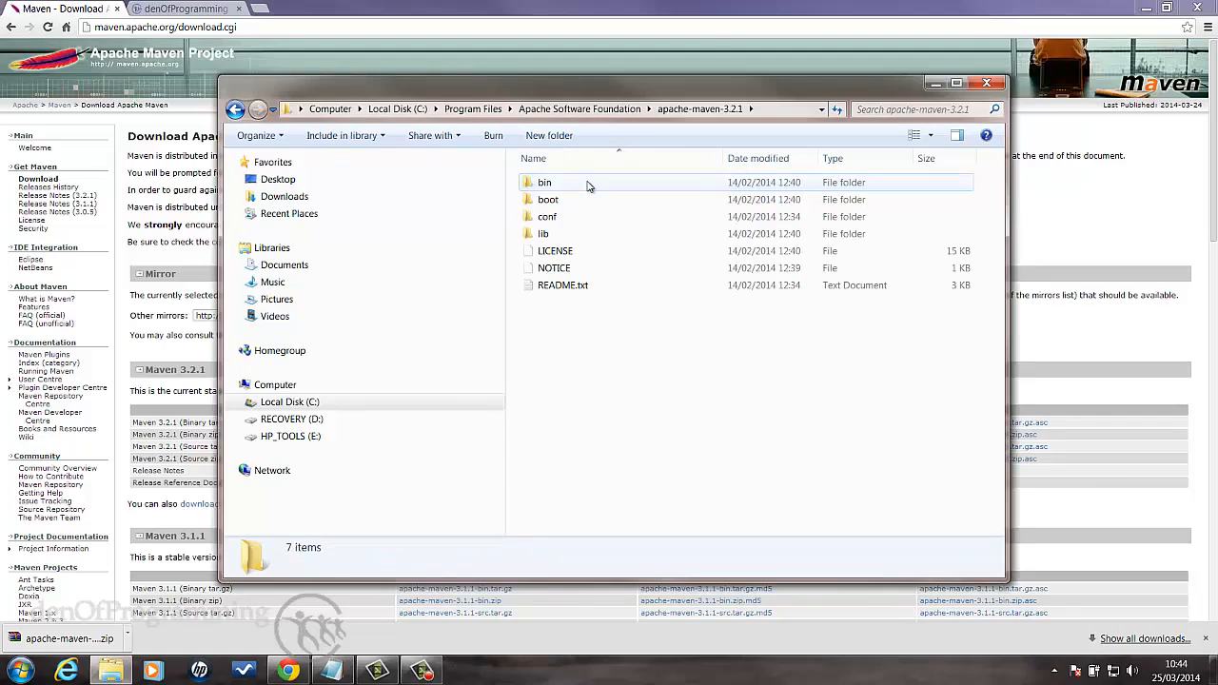
{"action": "left_click", "coordinate": [756, 114]}
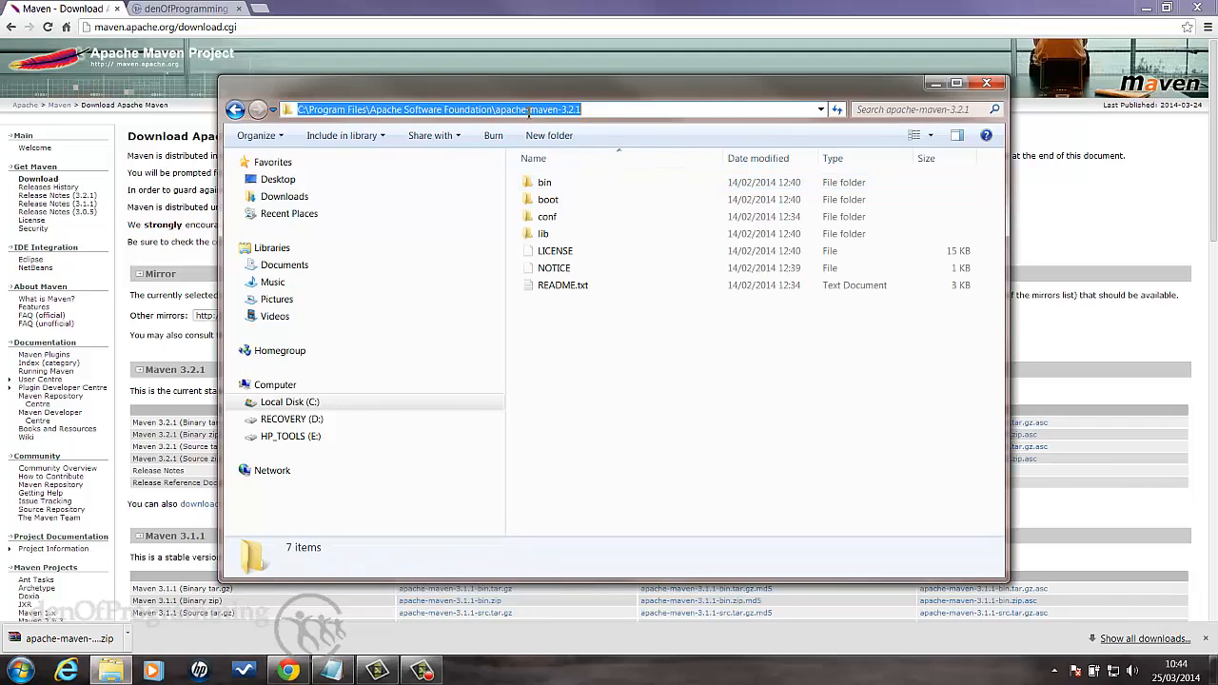
{"action": "right_click", "coordinate": [529, 111]}
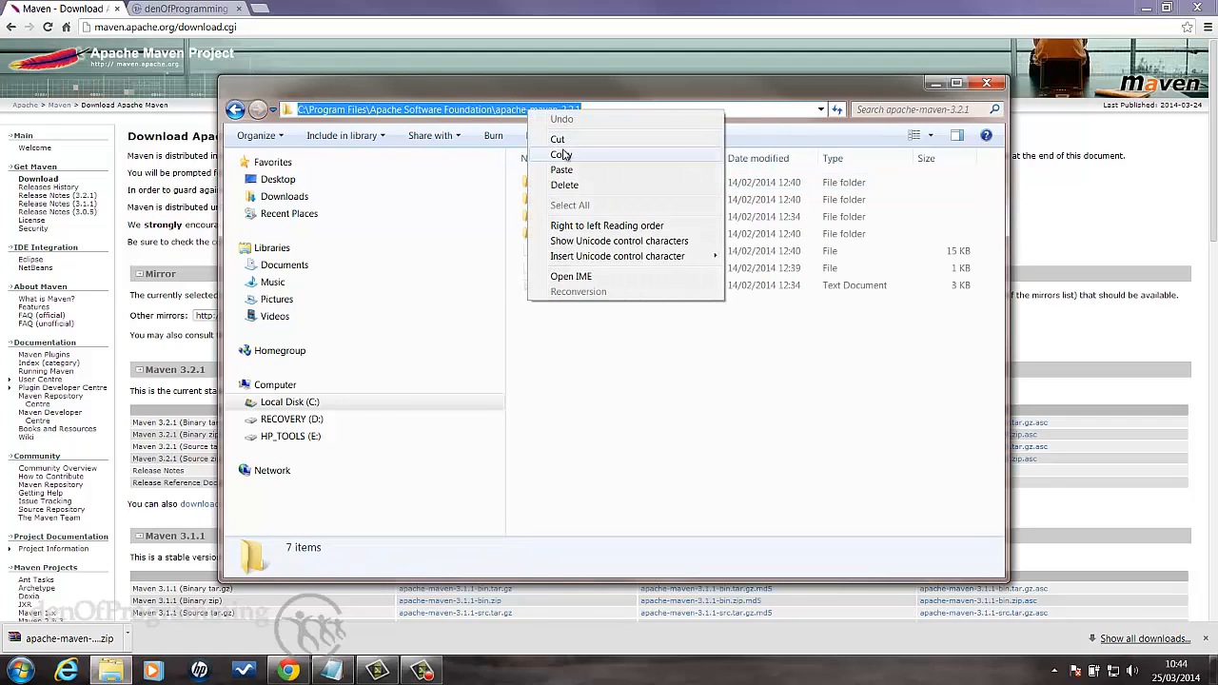
{"action": "left_click", "coordinate": [562, 153]}
- Search Windows for "environment" and open the environment variables editor for the account
{"action": "left_click", "coordinate": [19, 672]}
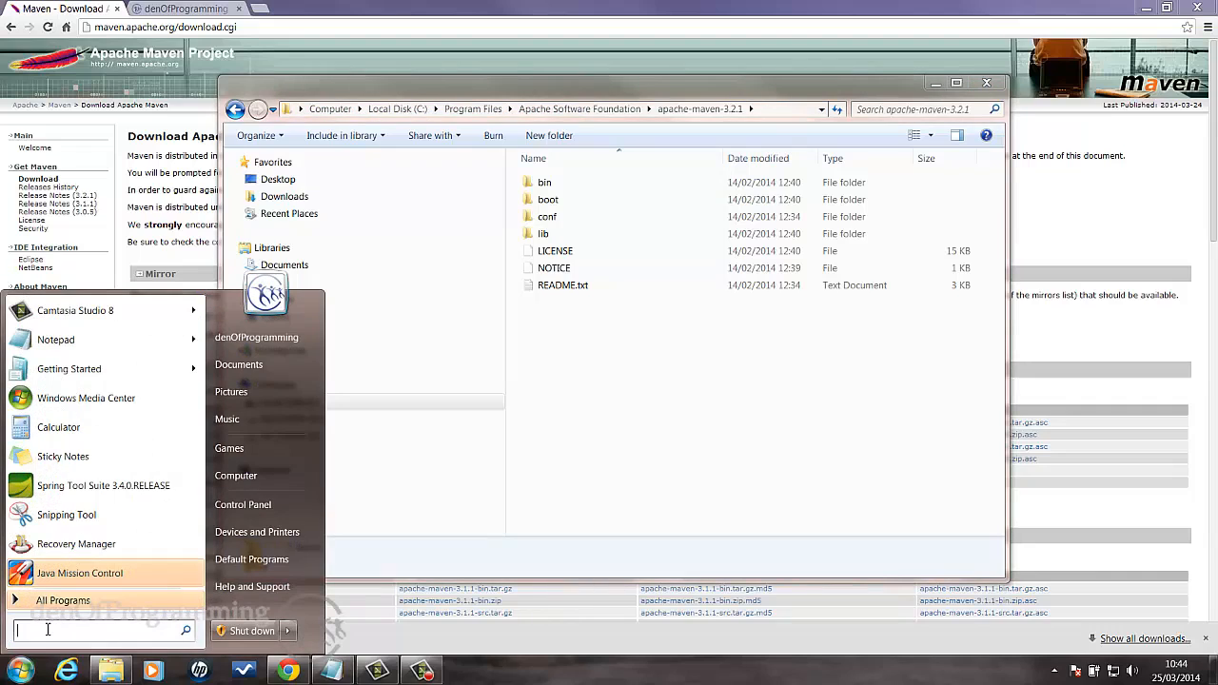
{"action": "type", "text": "envir"}
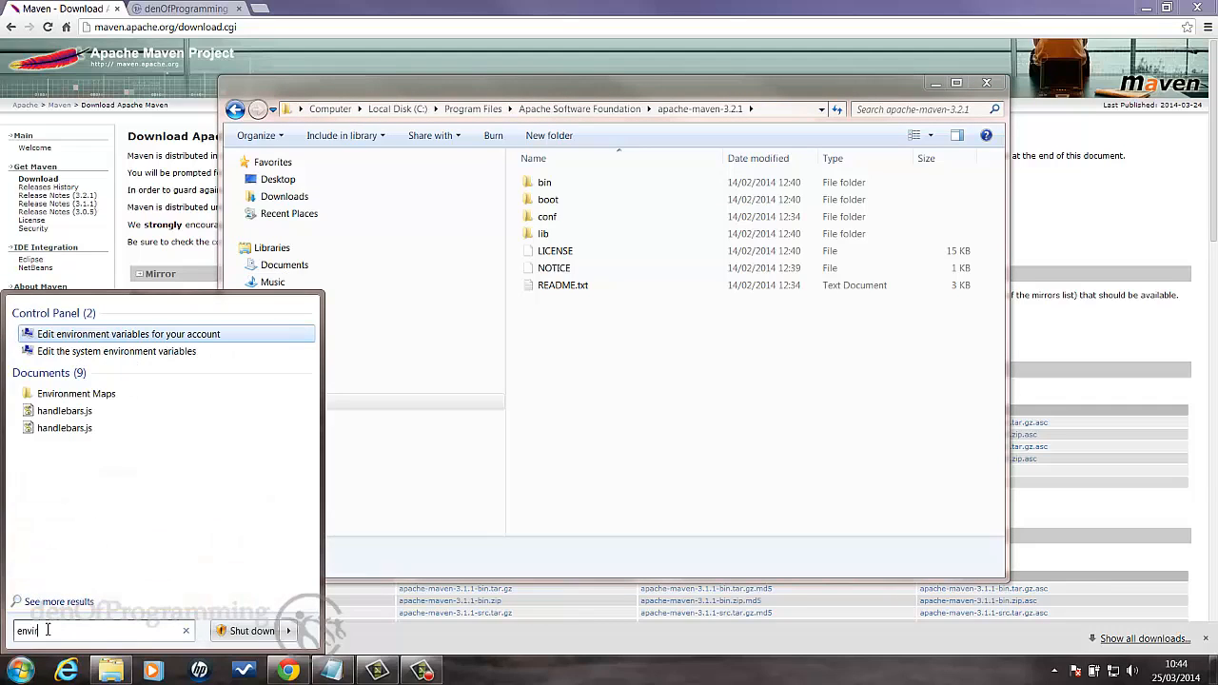
{"action": "type", "text": "onment"}
{"action": "key", "text": "Return"}
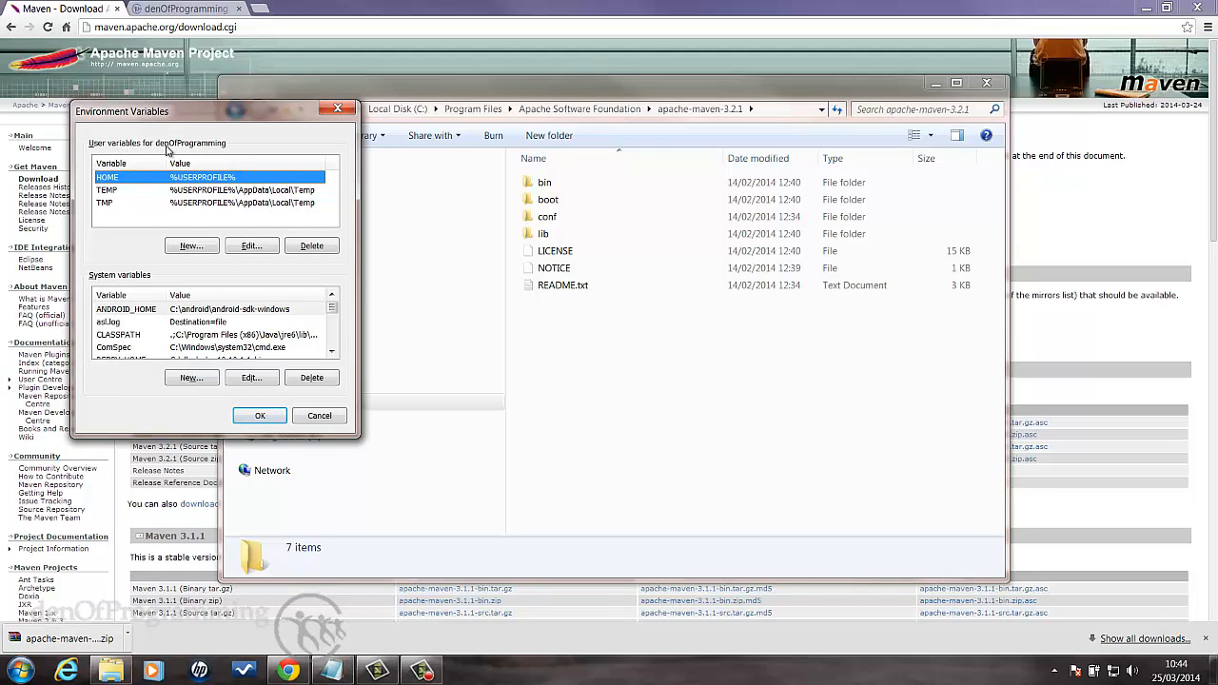
- Create the user variable M2_HOME with the copied path C:\Program Files\Apache Software Foundation\apache-maven-3.2.1 as its value
{"action": "left_click", "coordinate": [187, 246]}
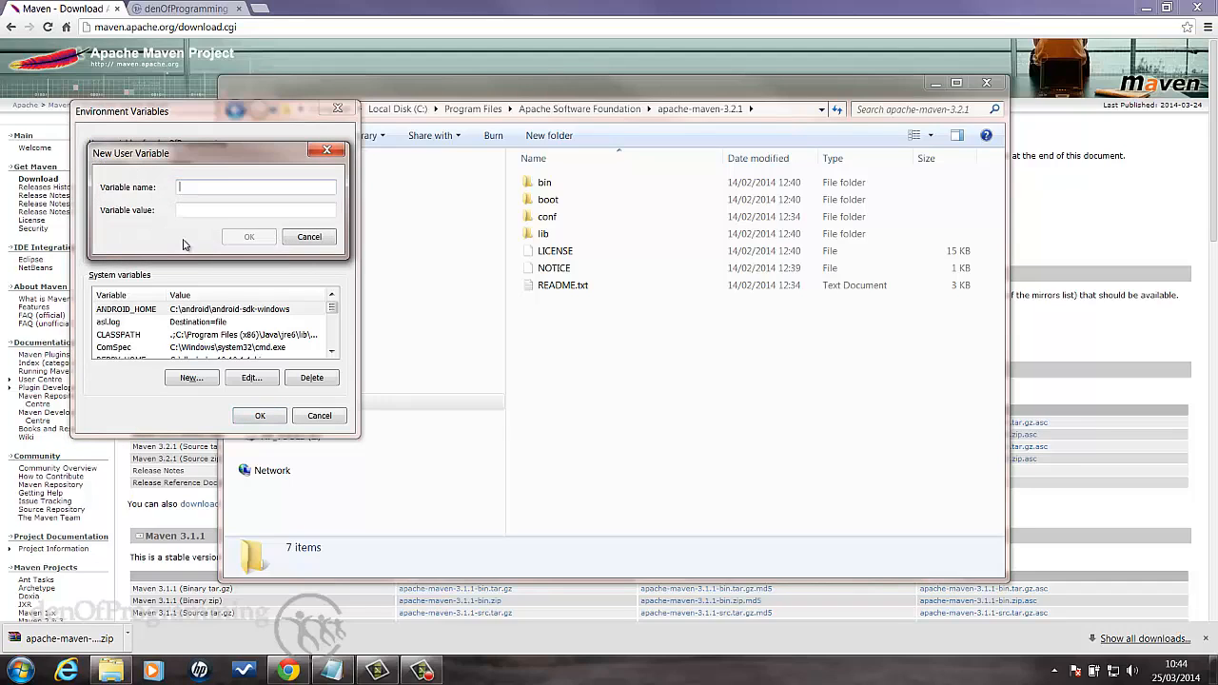
{"action": "type", "text": "M2_HOME"}
{"action": "left_click", "coordinate": [189, 208]}
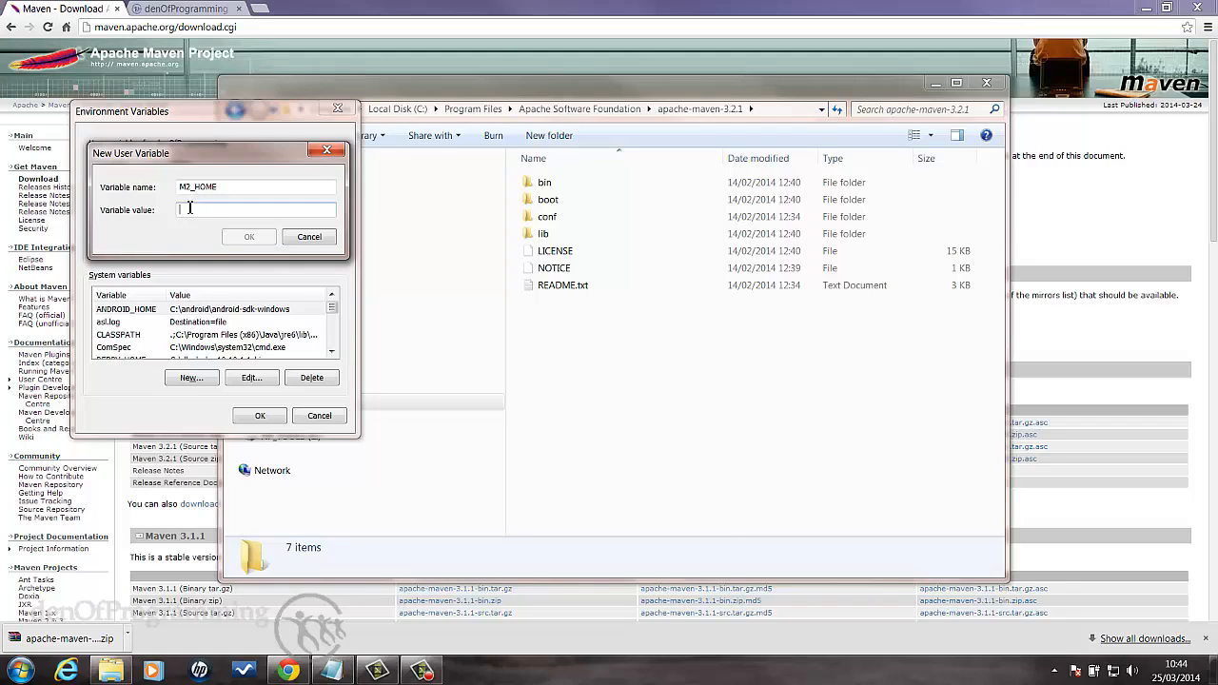
{"action": "key", "text": "ctrl+v"}
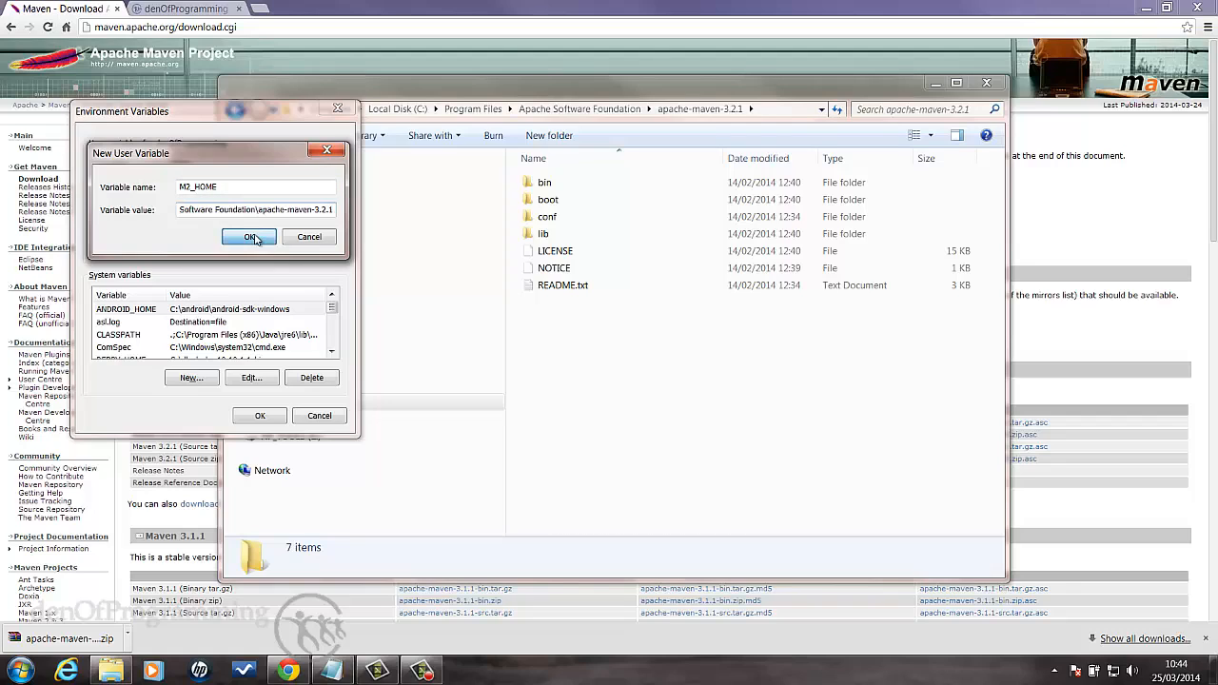
{"action": "key", "text": "Return"}
- Create a user variable named M2 with the value %M2_HOME%\bin
{"action": "left_click", "coordinate": [195, 246]}
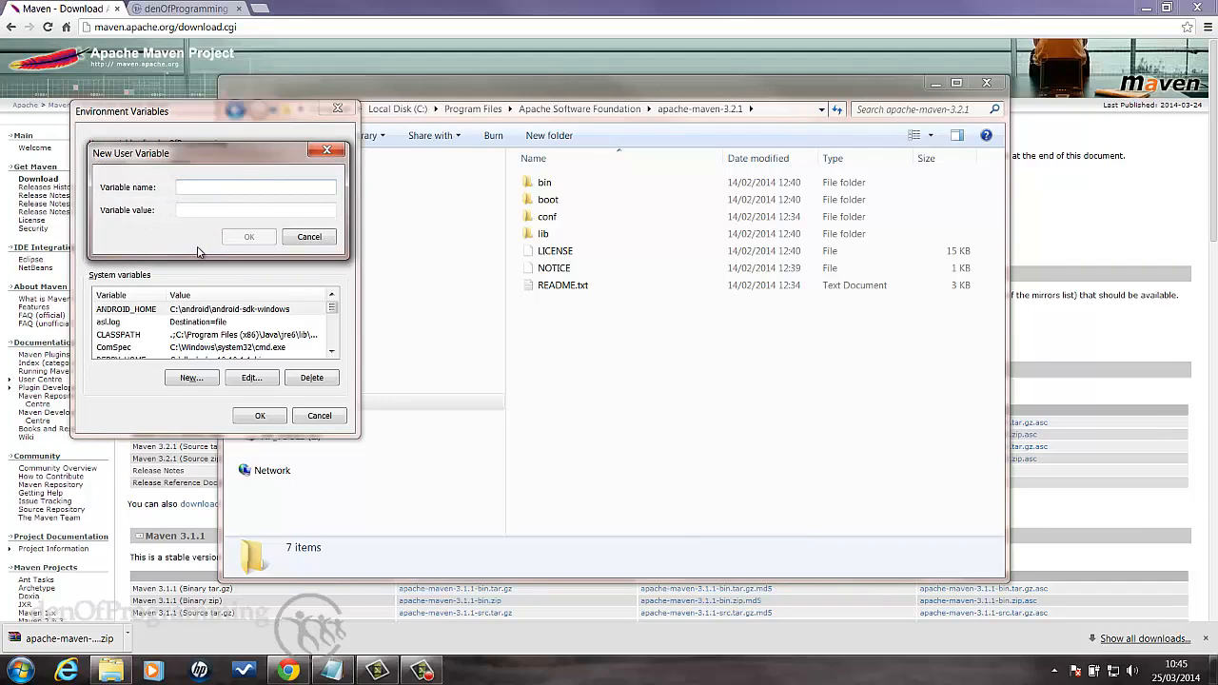
{"action": "type", "text": "M2"}
{"action": "key", "text": "Tab"}
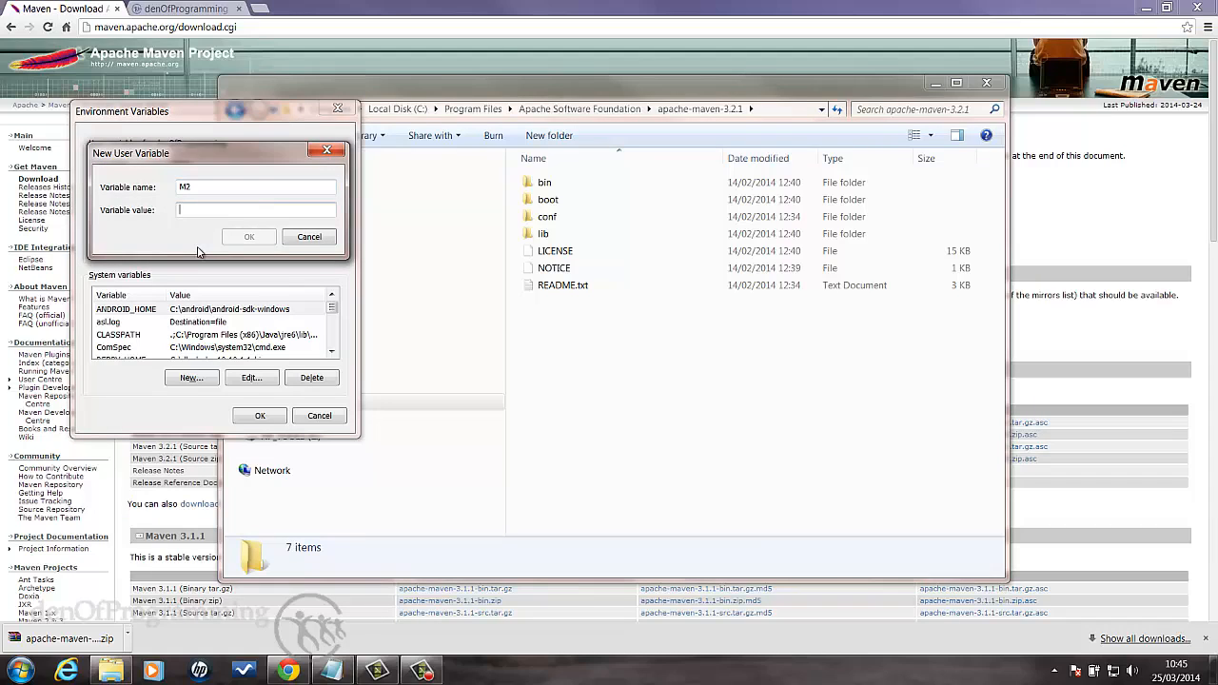
{"action": "type", "text": "%M2_HOME%"}
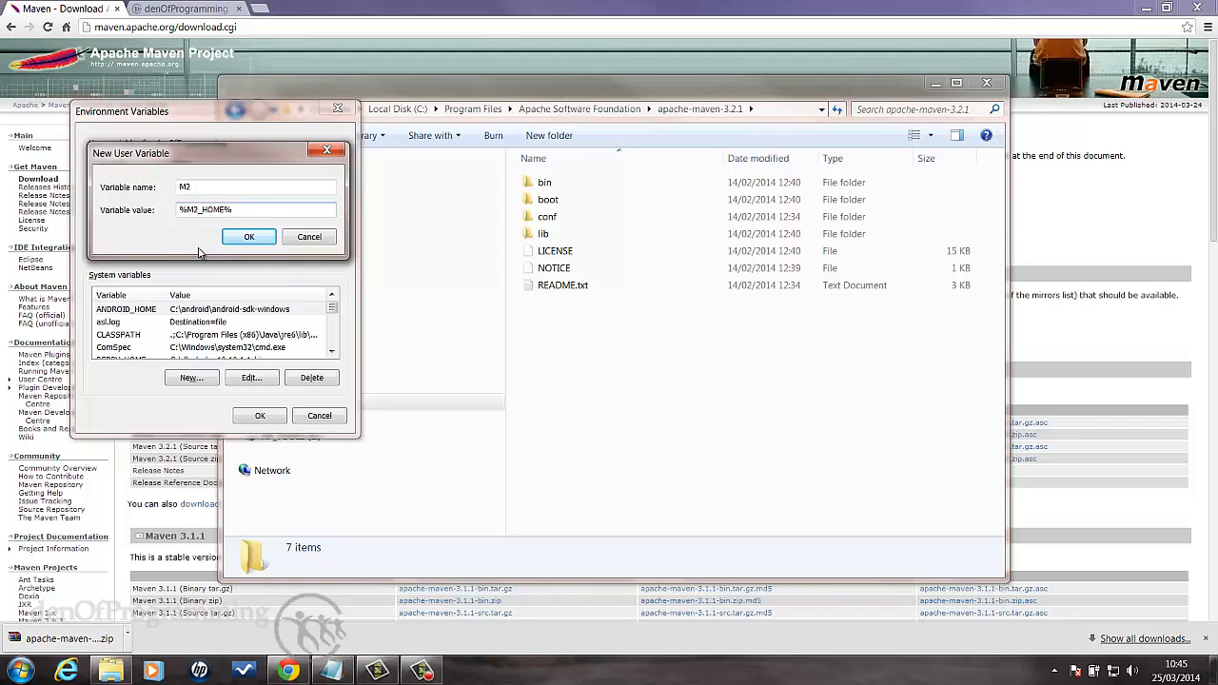
{"action": "type", "text": "\\bin"}
{"action": "left_click", "coordinate": [249, 237]}
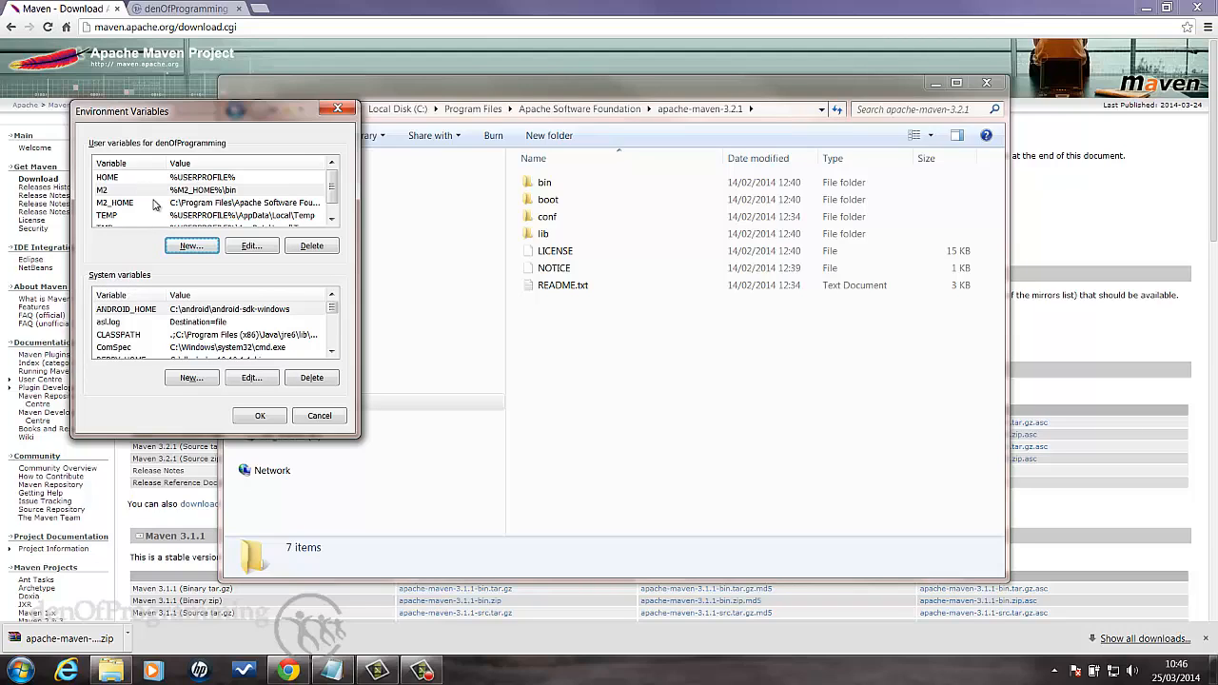
- Create a user variable named path with the value %M2% and save the environment variables
{"action": "left_click", "coordinate": [184, 247]}
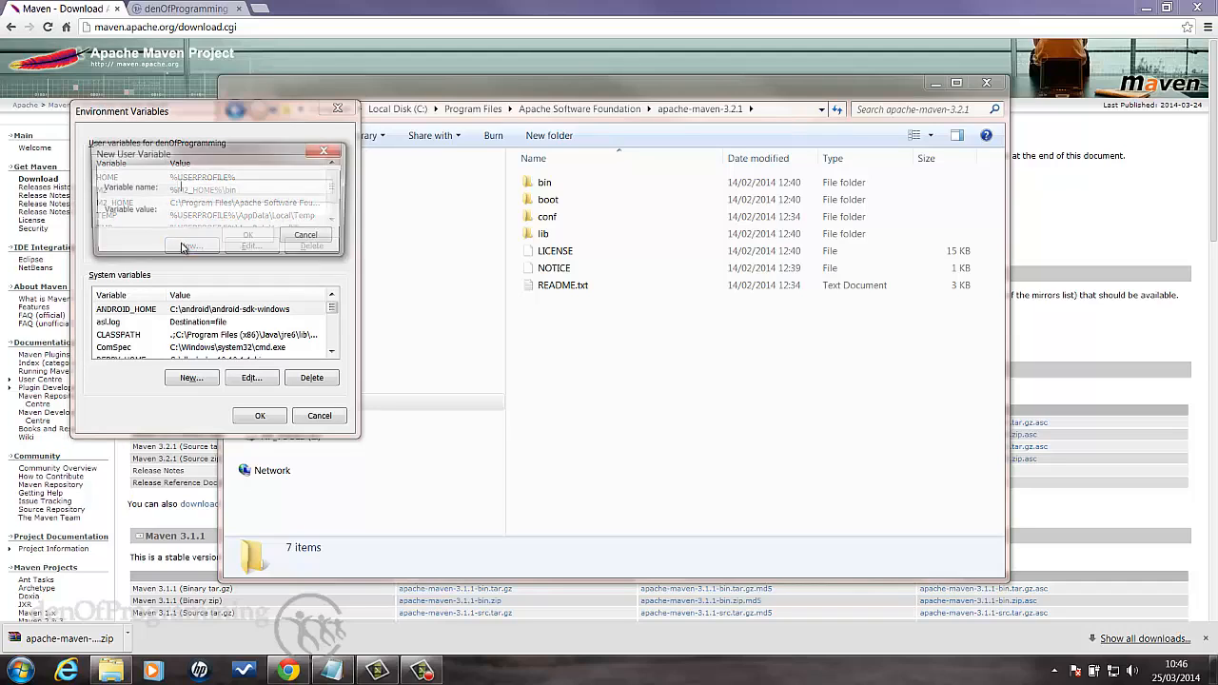
{"action": "type", "text": "path"}
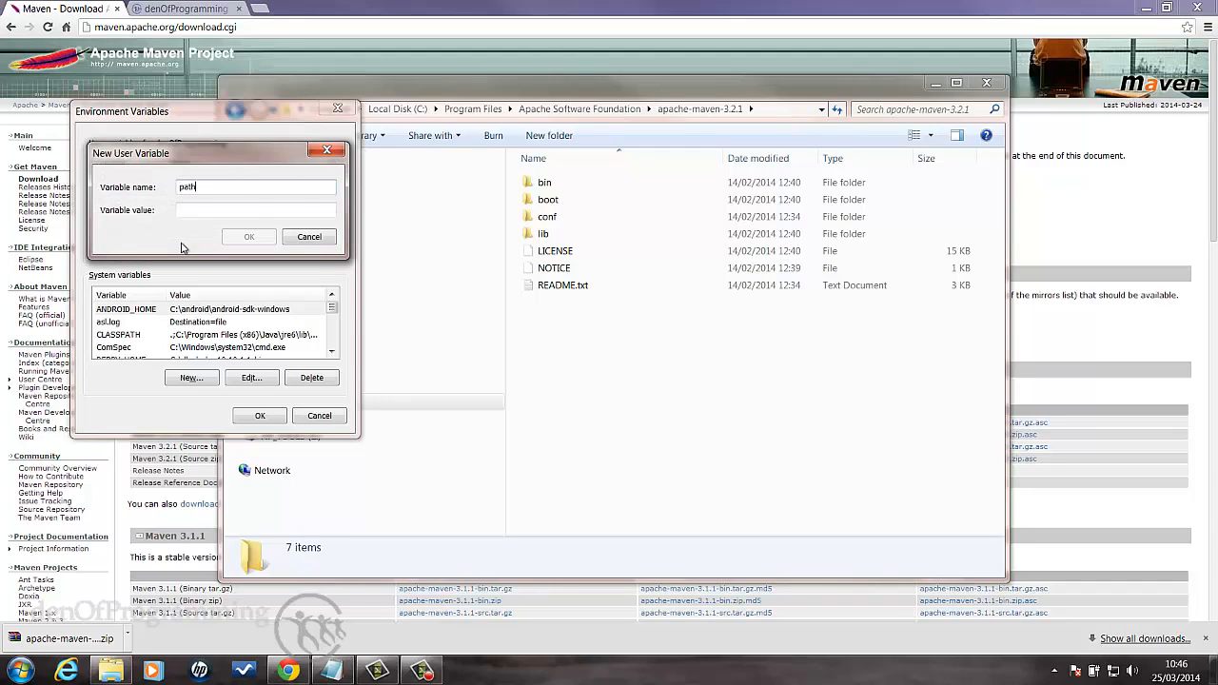
{"action": "type", "text": "%"}
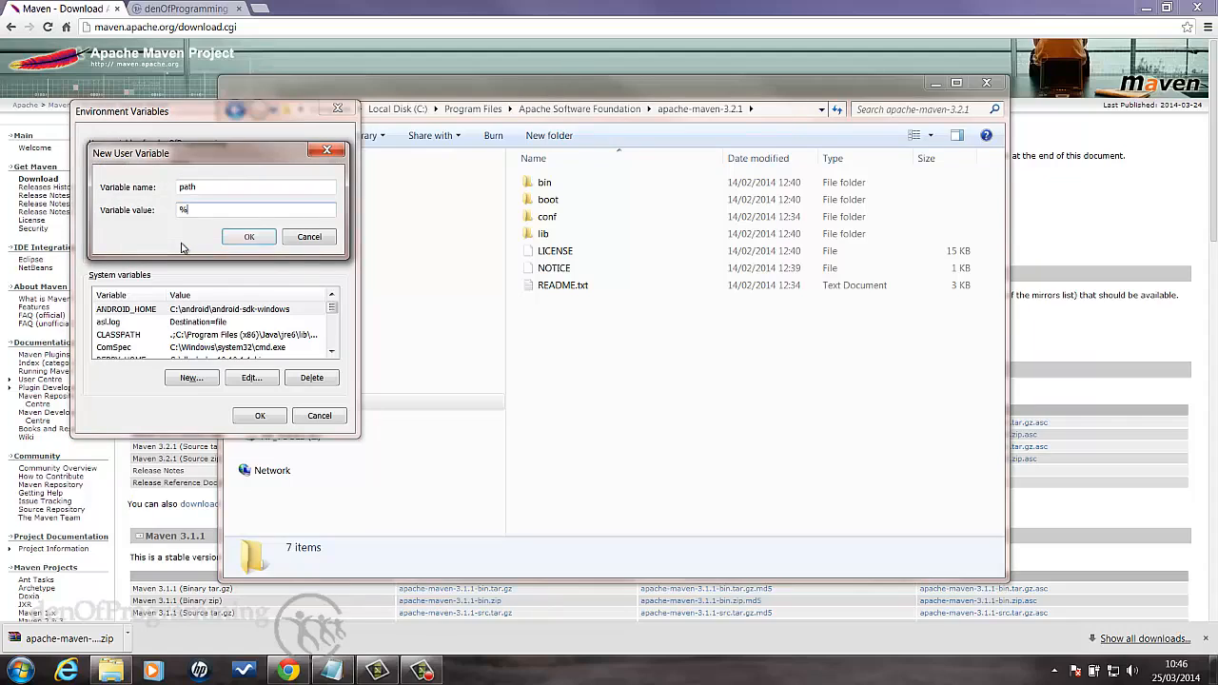
{"action": "type", "text": "M2%"}
{"action": "left_click", "coordinate": [238, 241]}
{"action": "left_click", "coordinate": [213, 203]}
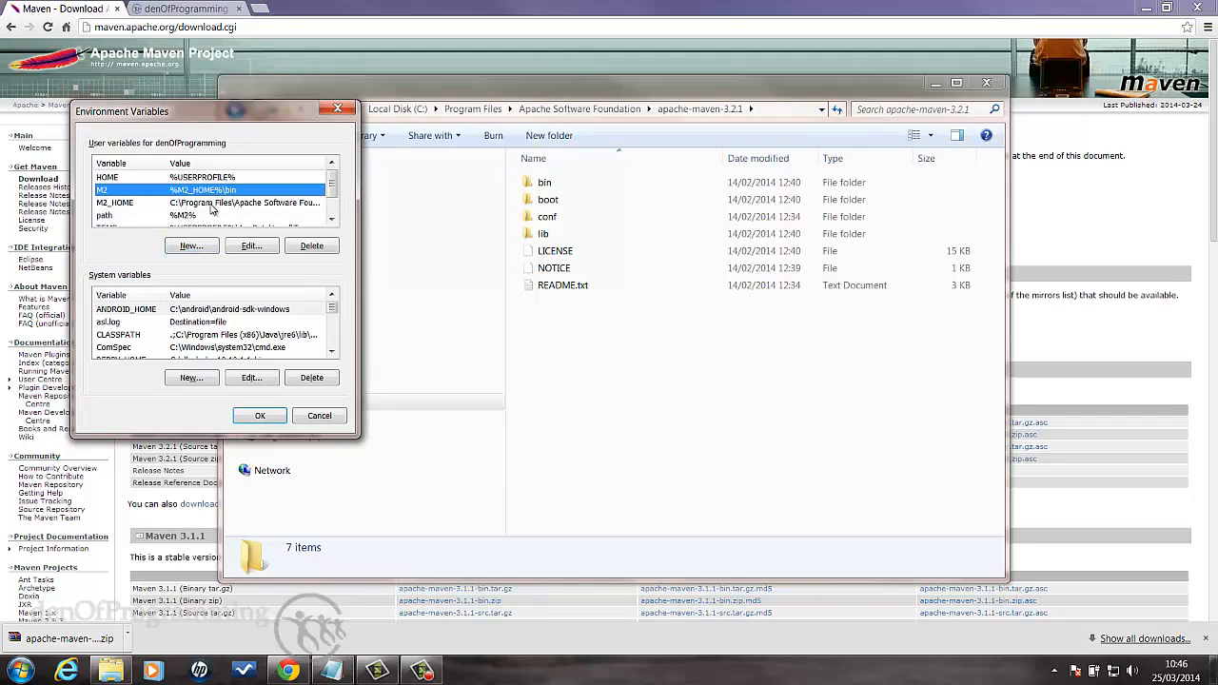
{"action": "left_click", "coordinate": [259, 416]}
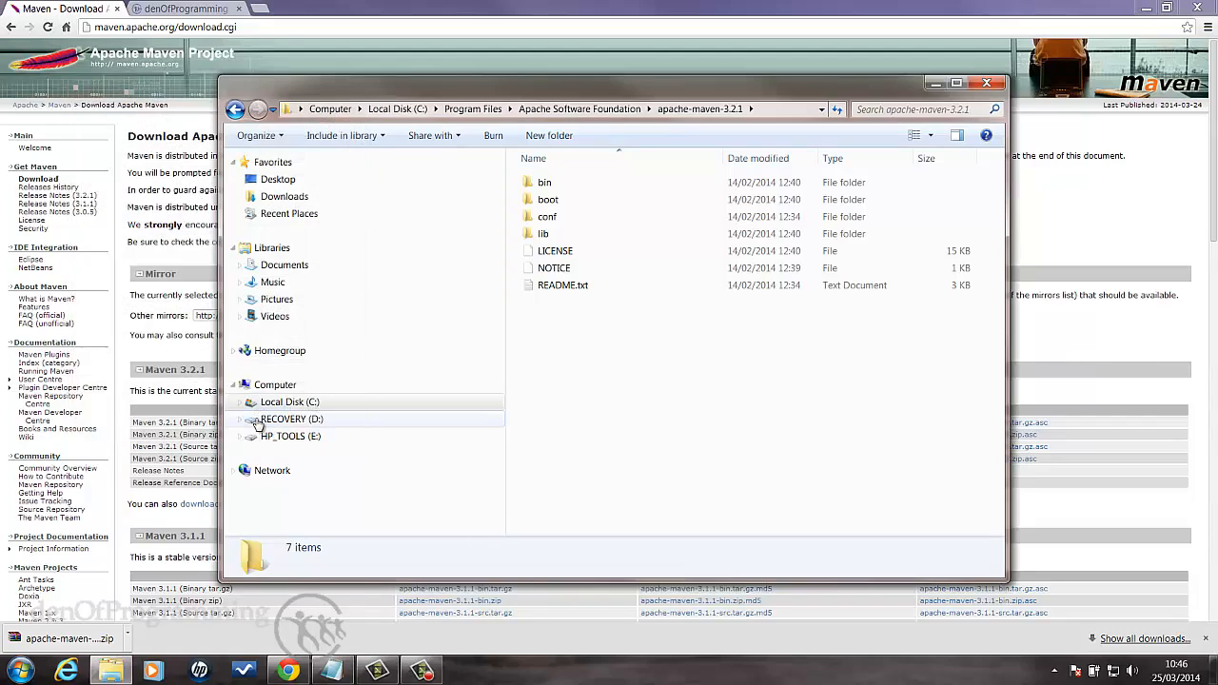
- Open a new Command Prompt and check the Maven installation with mvn --version
{"action": "left_click", "coordinate": [21, 671]}
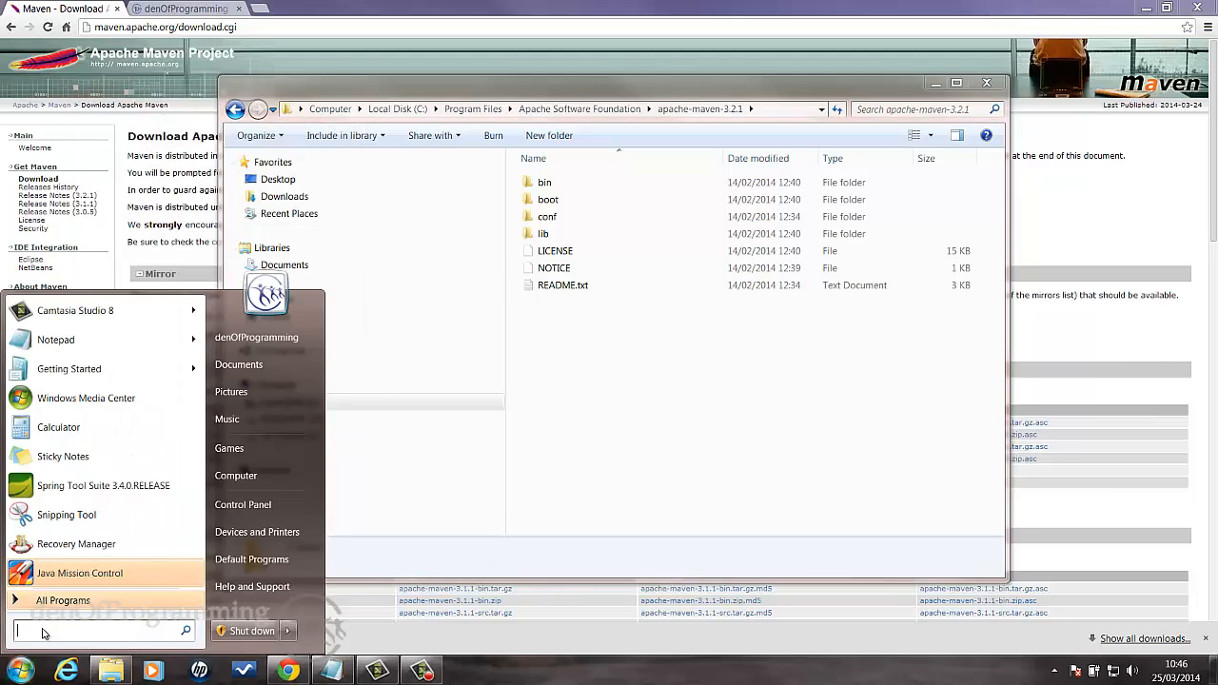
{"action": "type", "text": "cmd"}
{"action": "key", "text": "Return"}
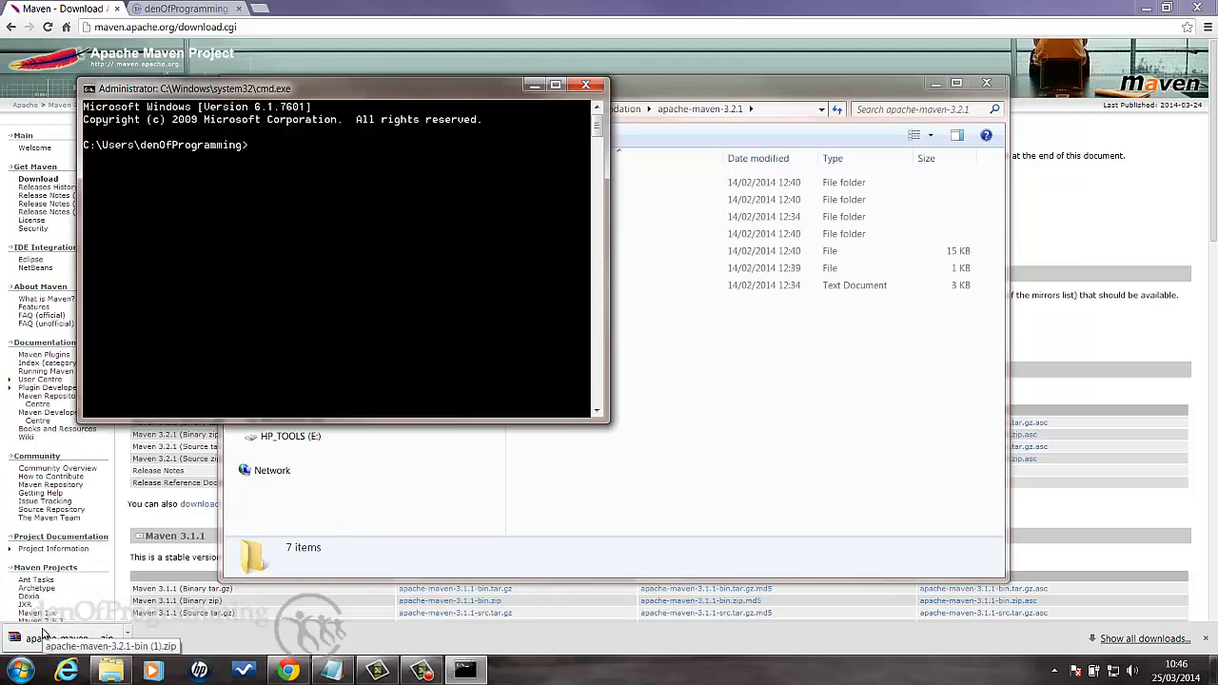
{"action": "type", "text": "mvn --version"}
{"action": "key", "text": "Return"}
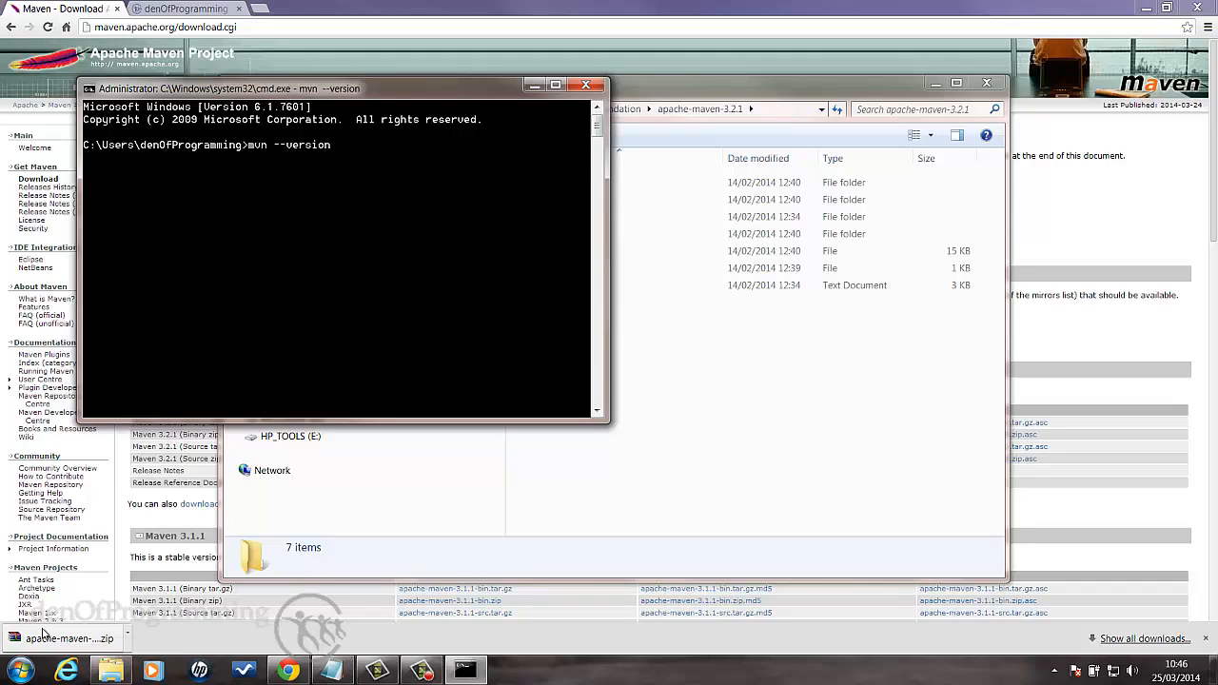